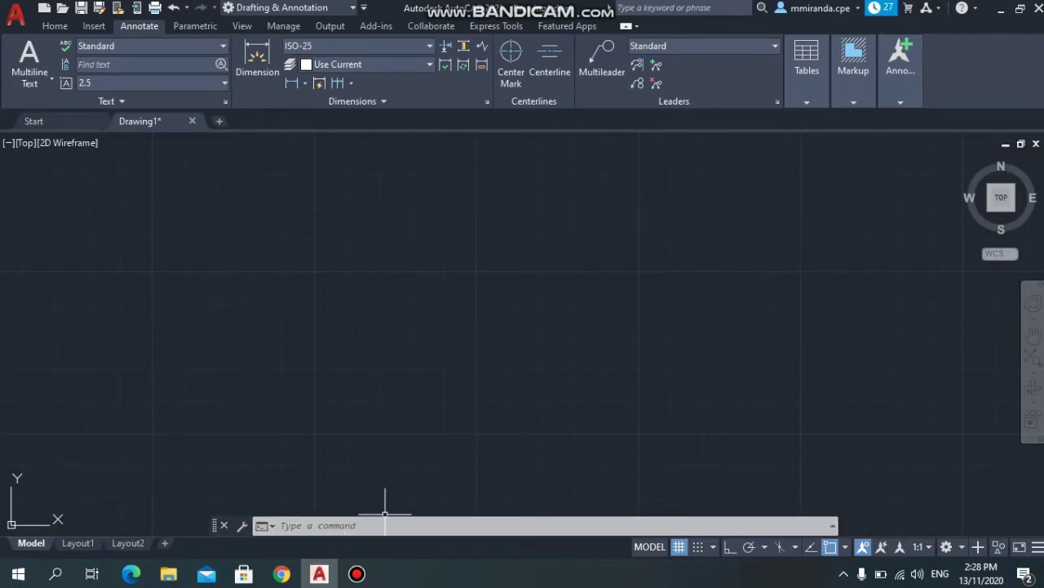
- Switch the ribbon to the Home tab to show the drawing, modify and layer tools
click(59, 25)
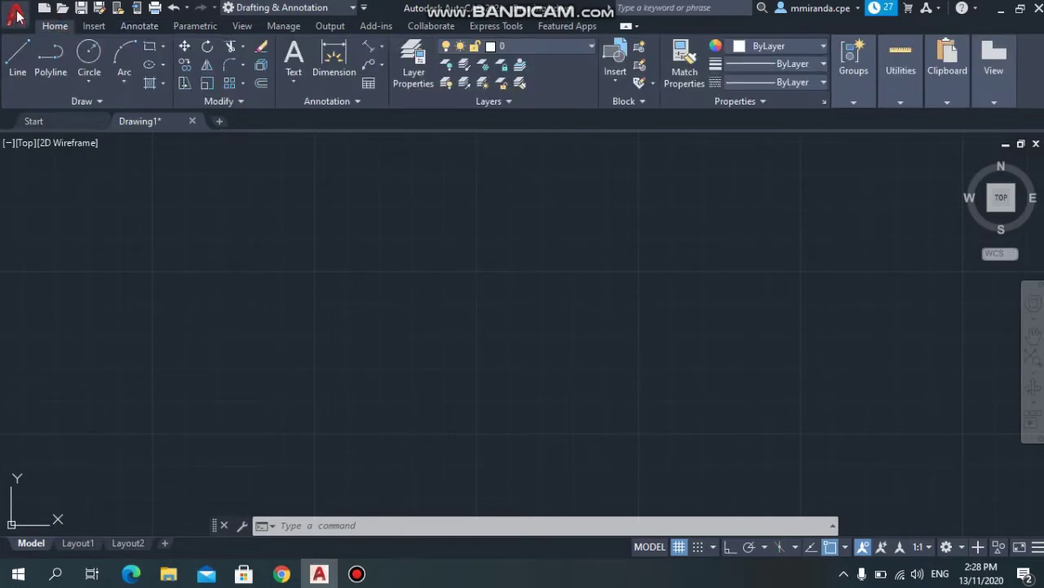
click(16, 18)
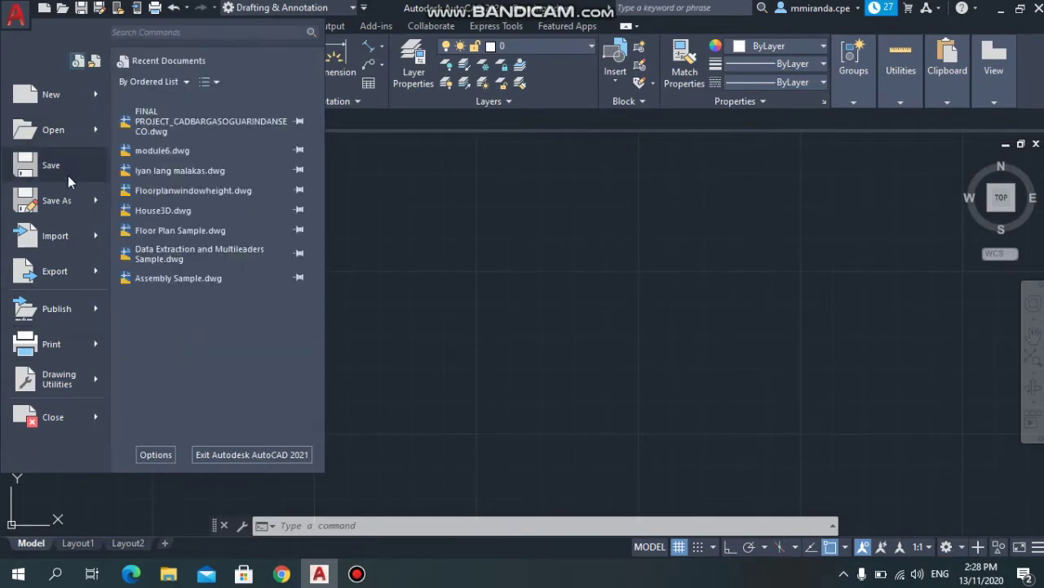
click(16, 24)
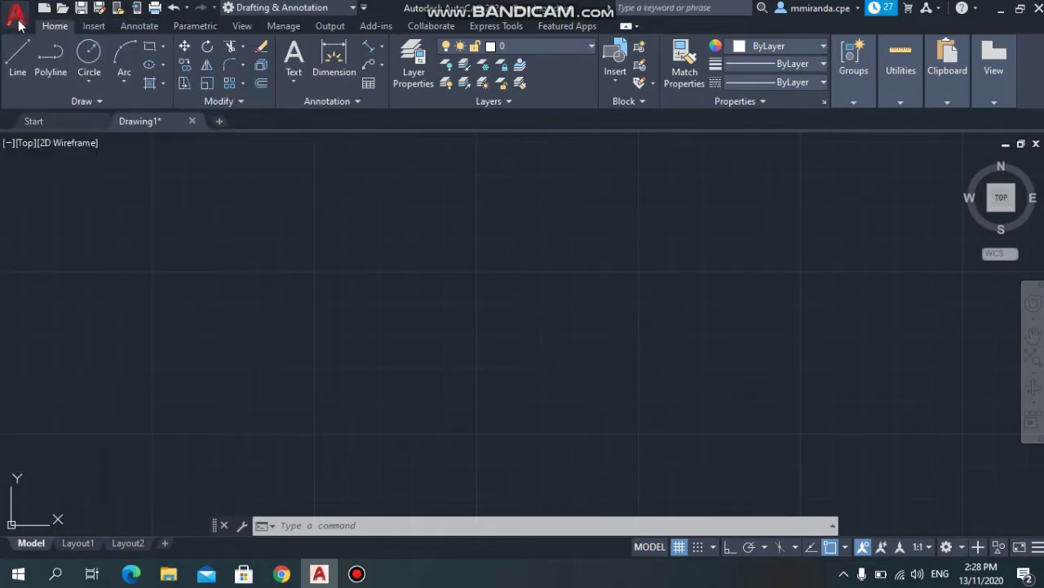
click(100, 101)
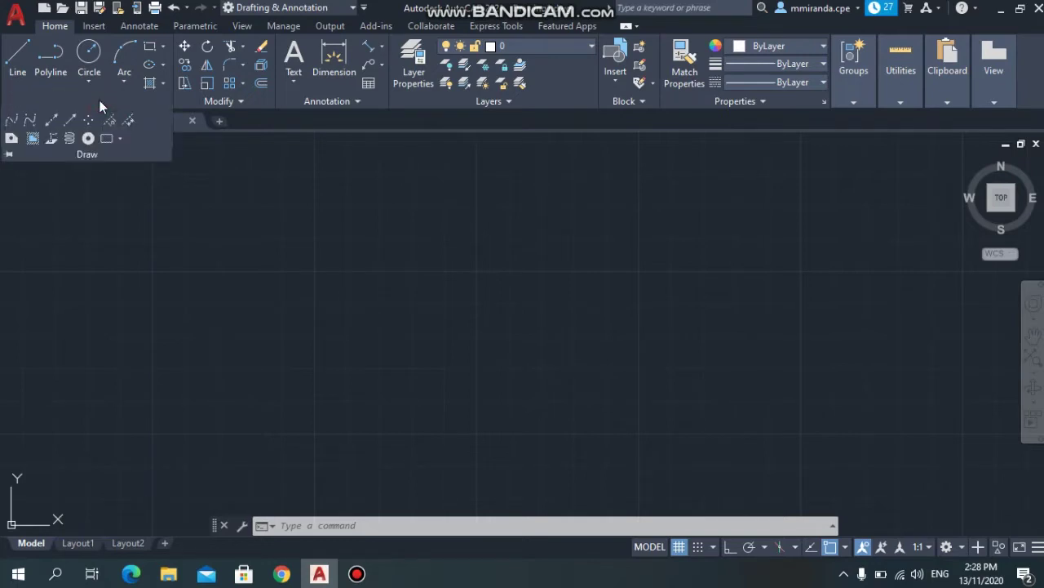
click(240, 98)
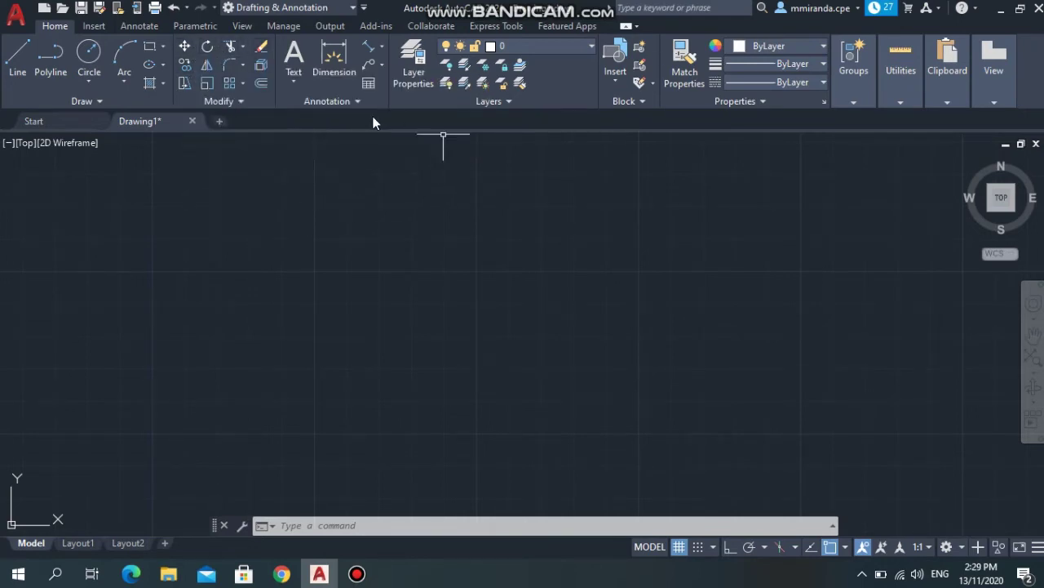
click(359, 108)
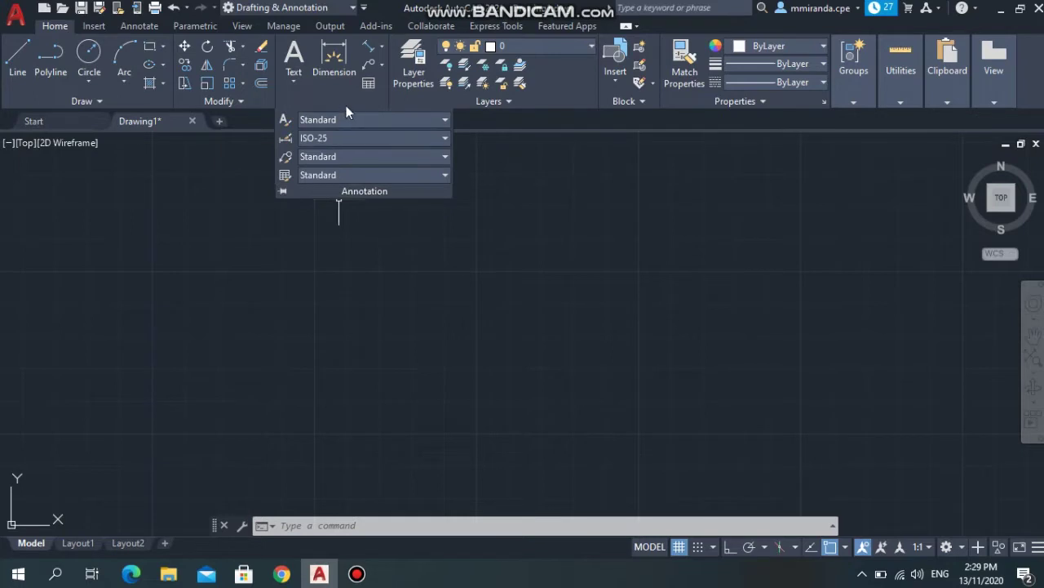
click(292, 80)
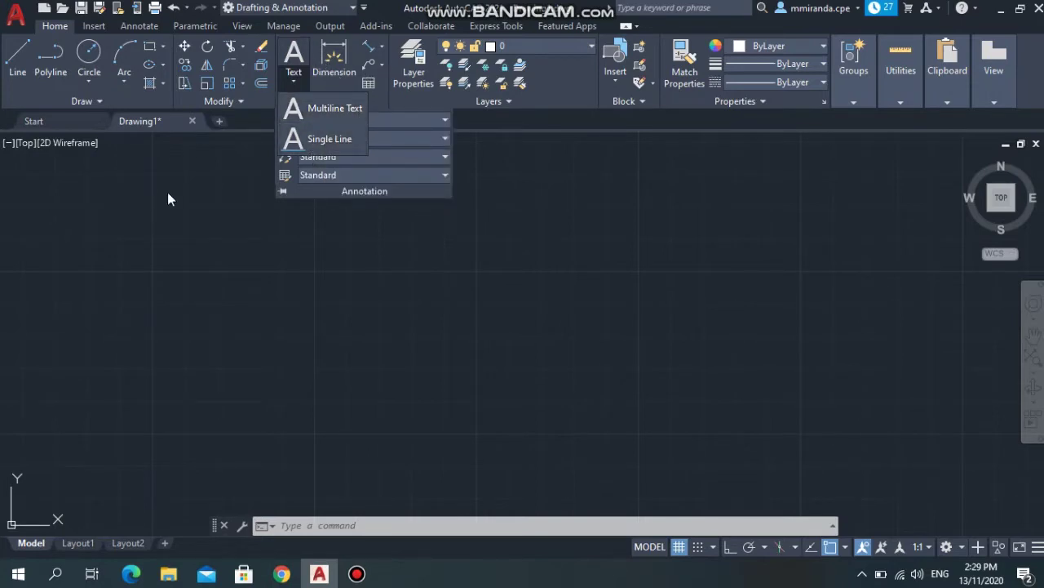
click(233, 172)
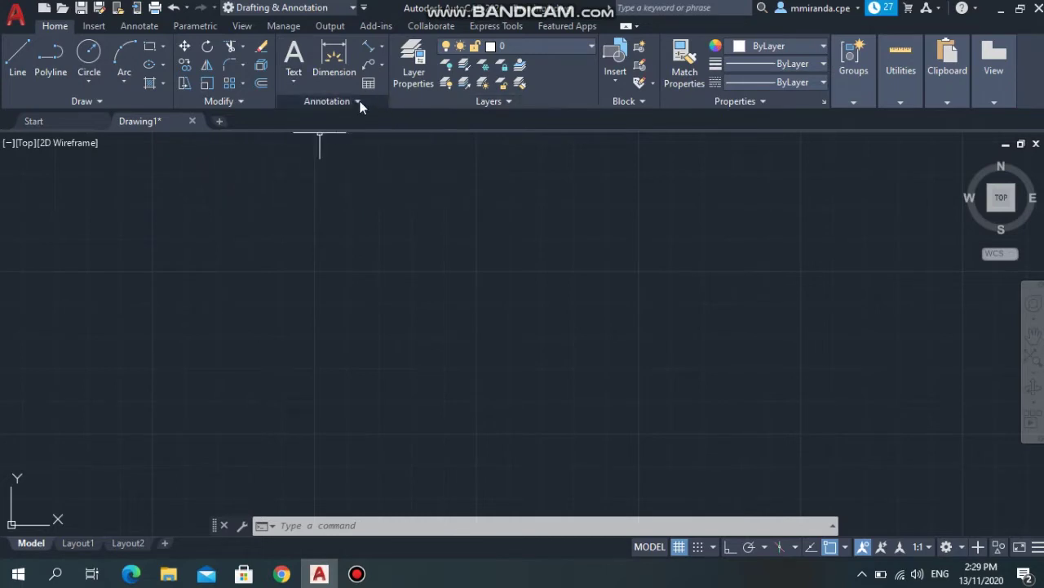
click(360, 101)
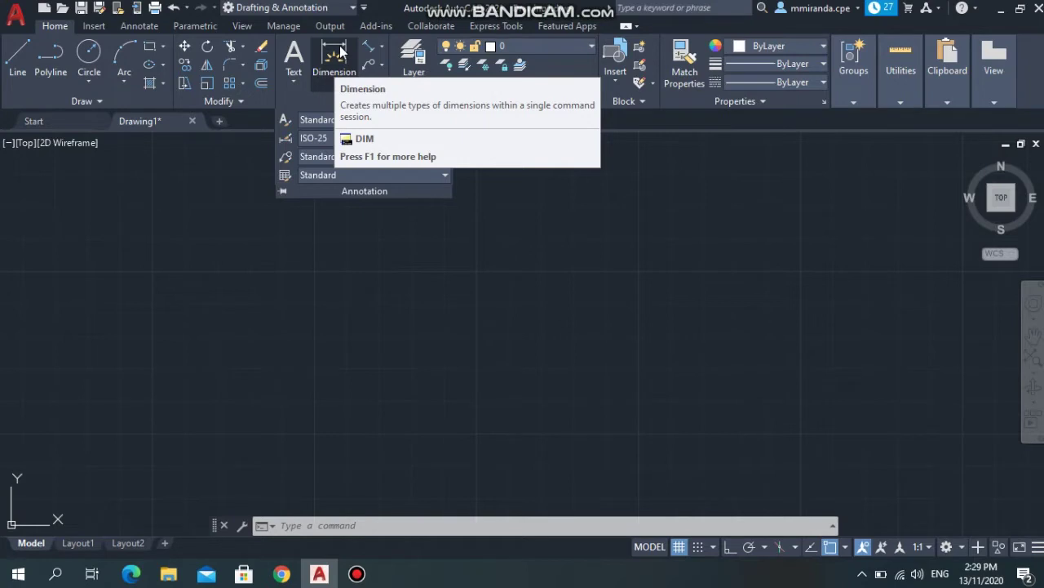
click(383, 48)
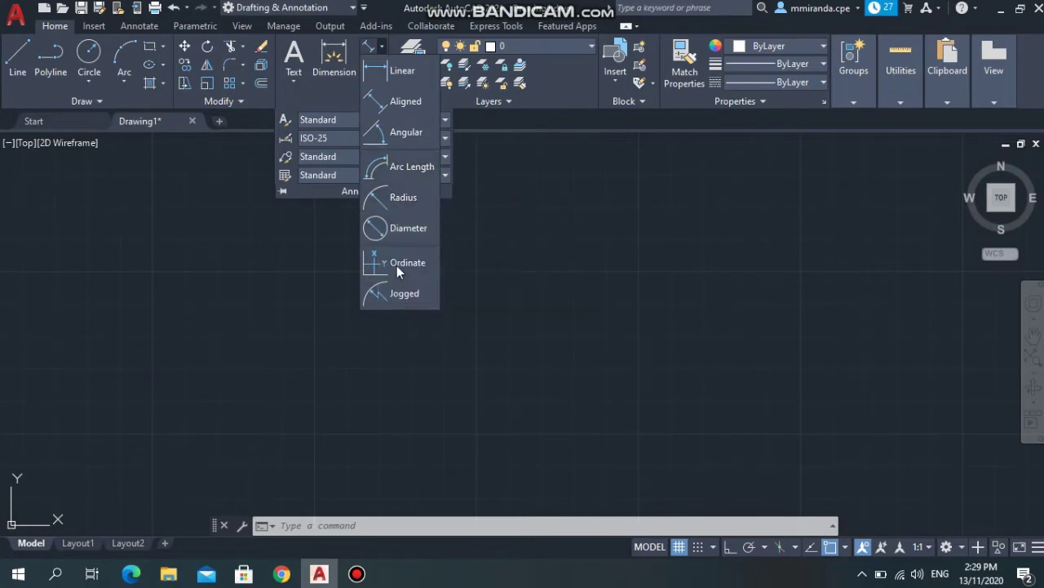
click(226, 270)
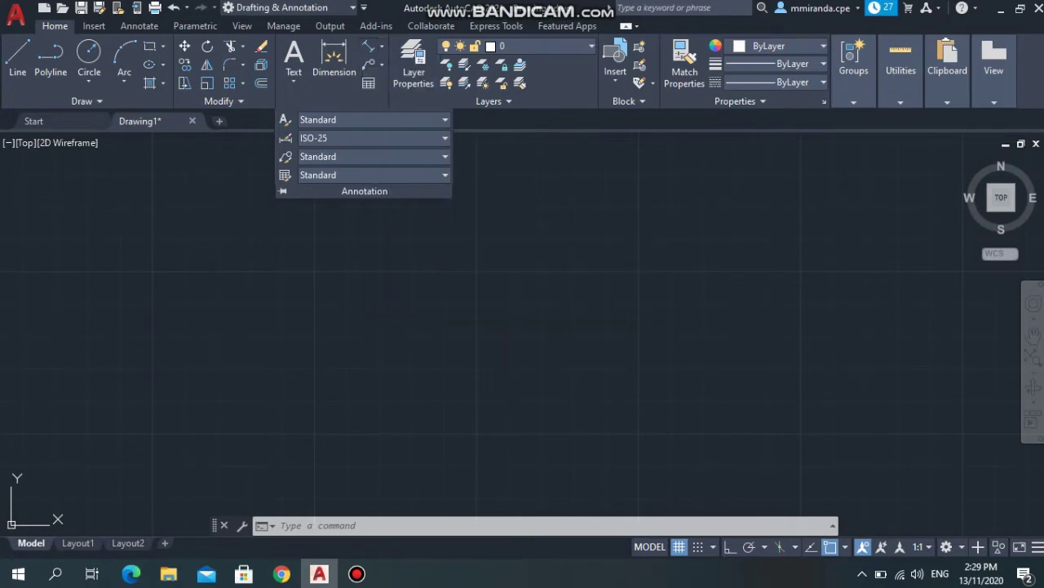
click(234, 259)
click(429, 298)
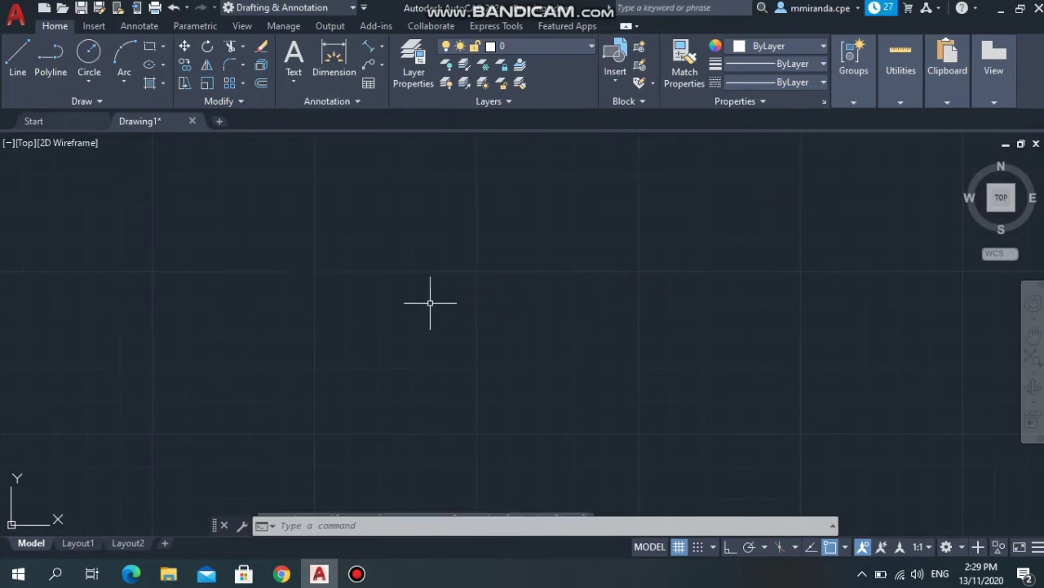
key(Escape)
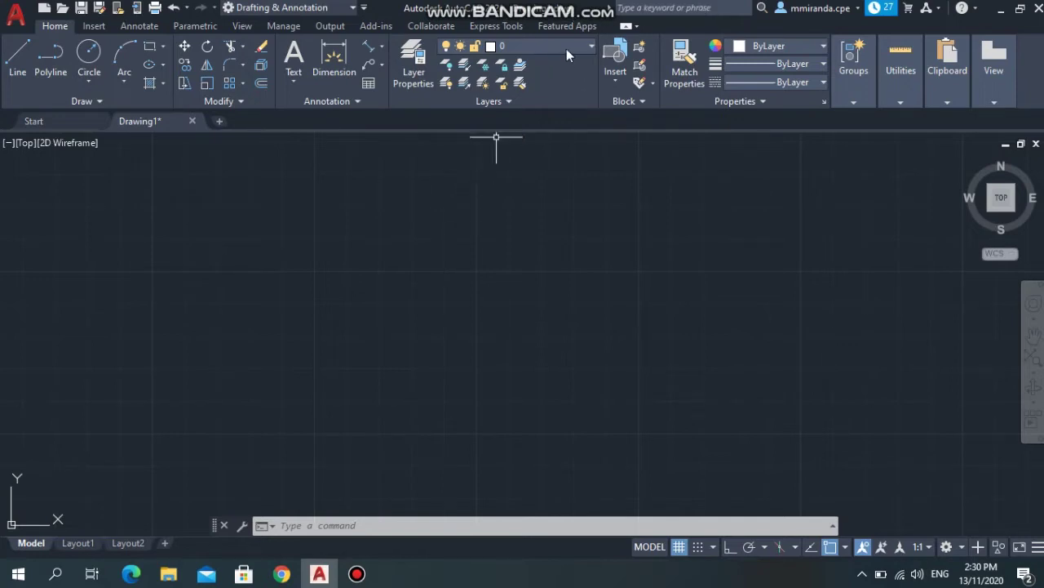
click(645, 100)
- In Options > Display, enlarge the crosshair size to 72 and apply it
mouse_move(922, 77)
right_click(432, 240)
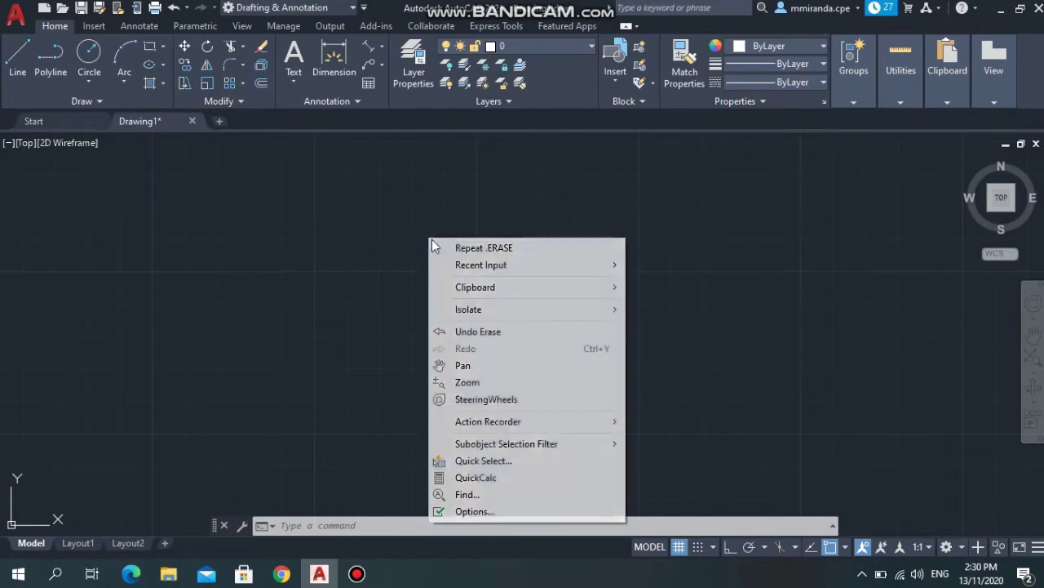
click(480, 511)
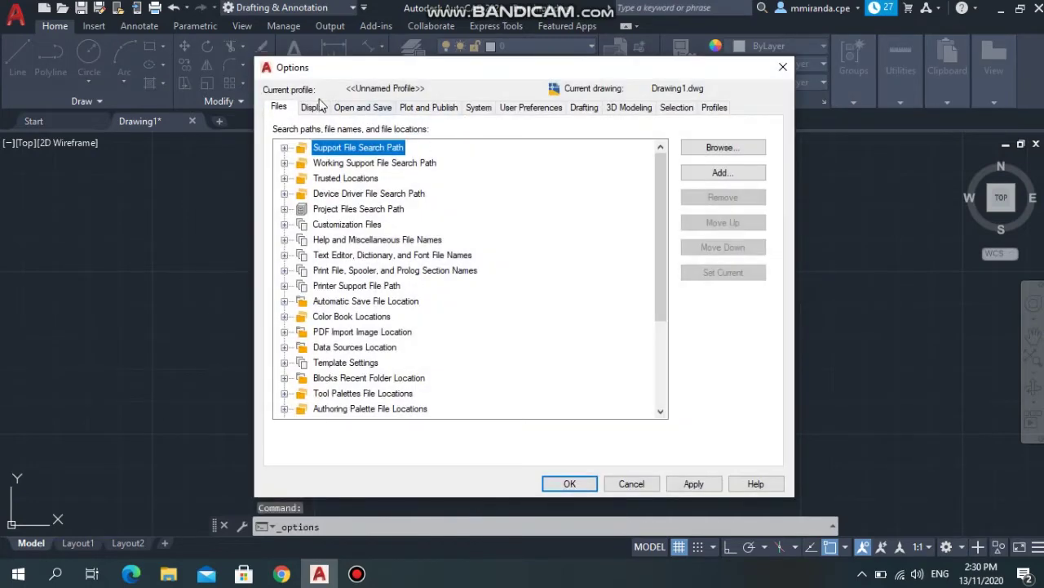
click(314, 109)
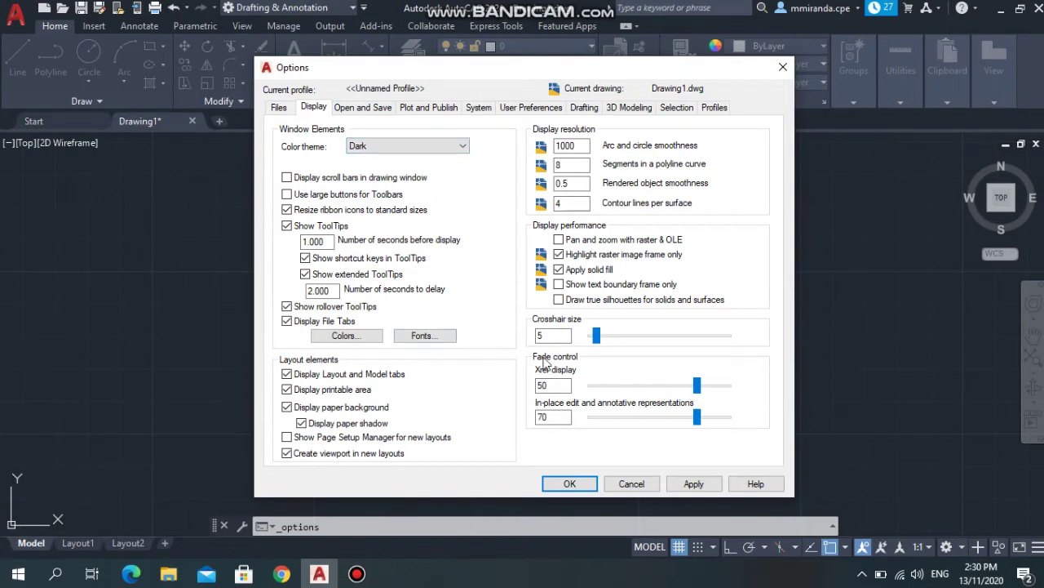
drag(596, 335, 673, 342)
drag(675, 336, 692, 343)
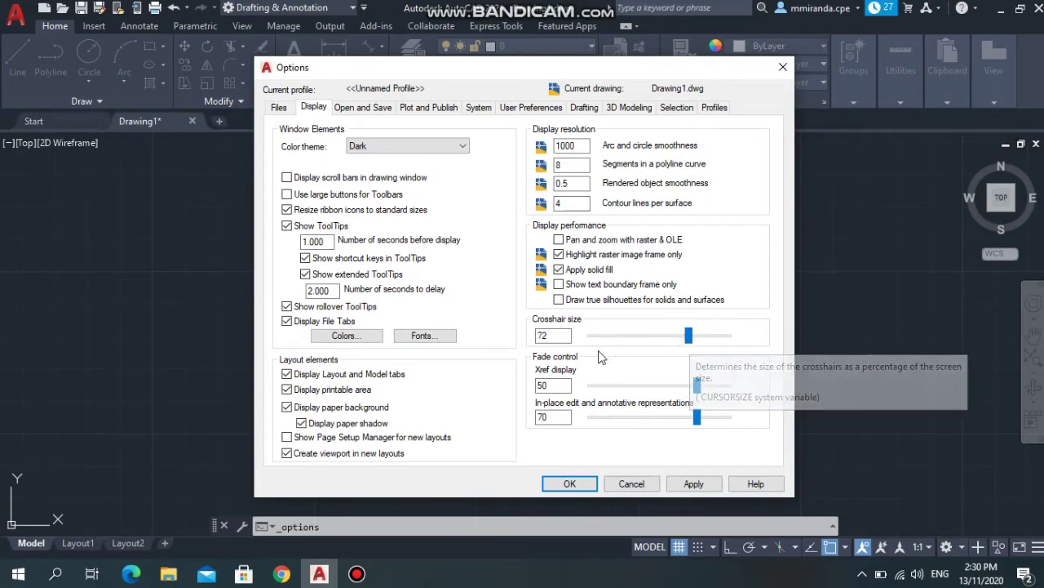
click(693, 484)
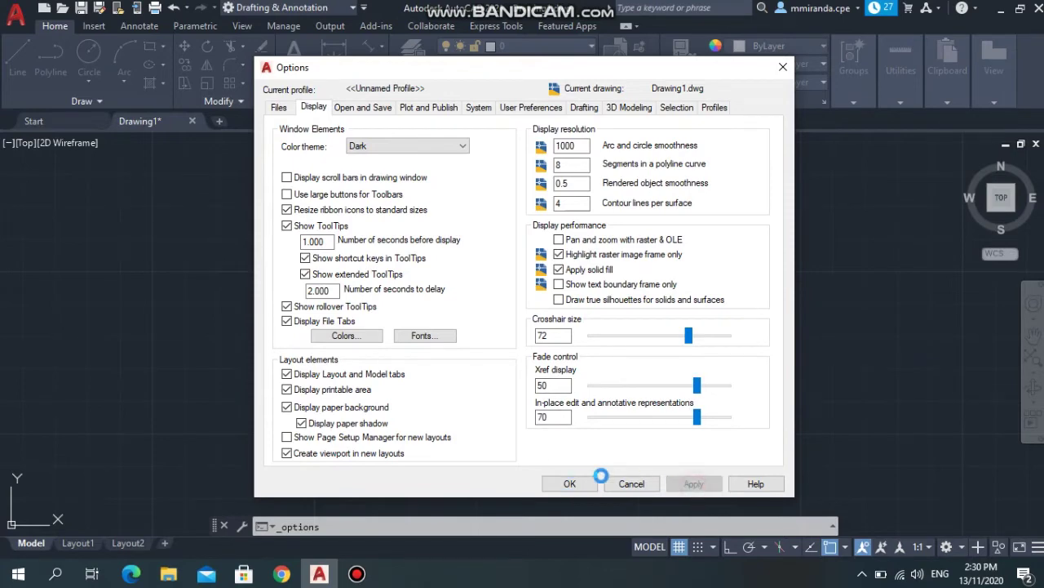
click(569, 484)
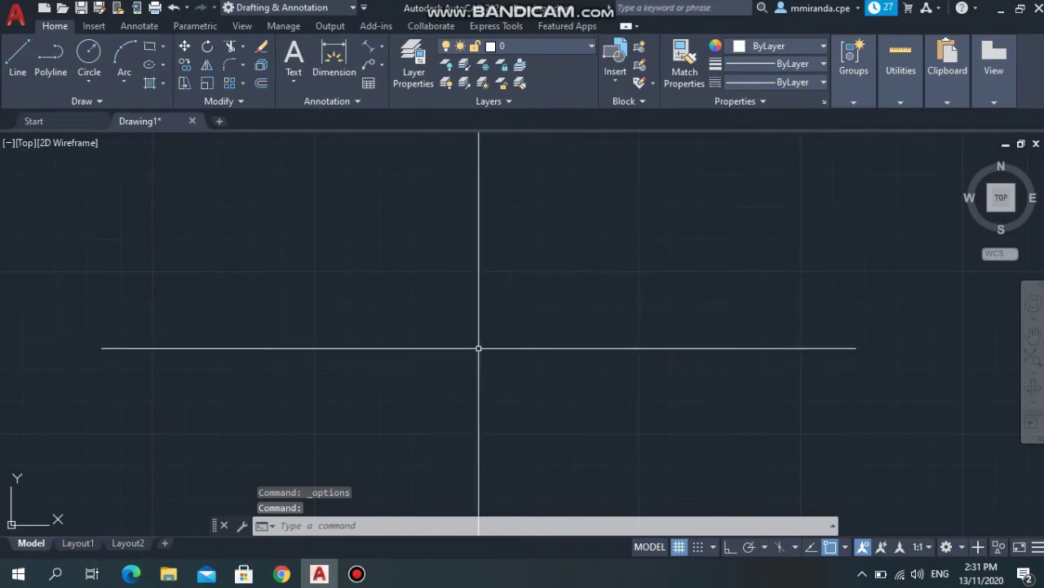
- Reopen Options and adjust the Display crosshair size slider to 50
right_click(435, 318)
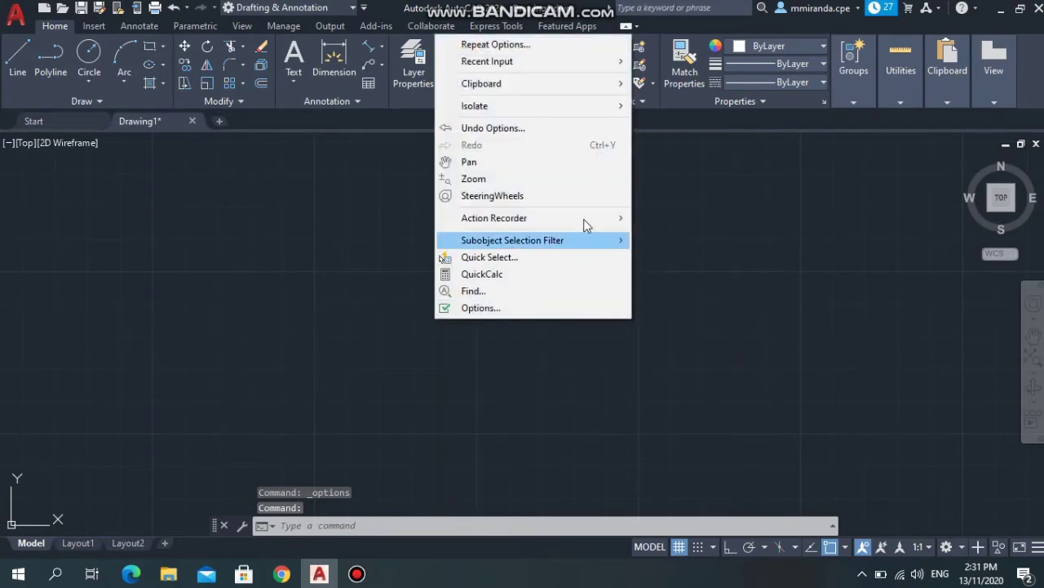
click(580, 309)
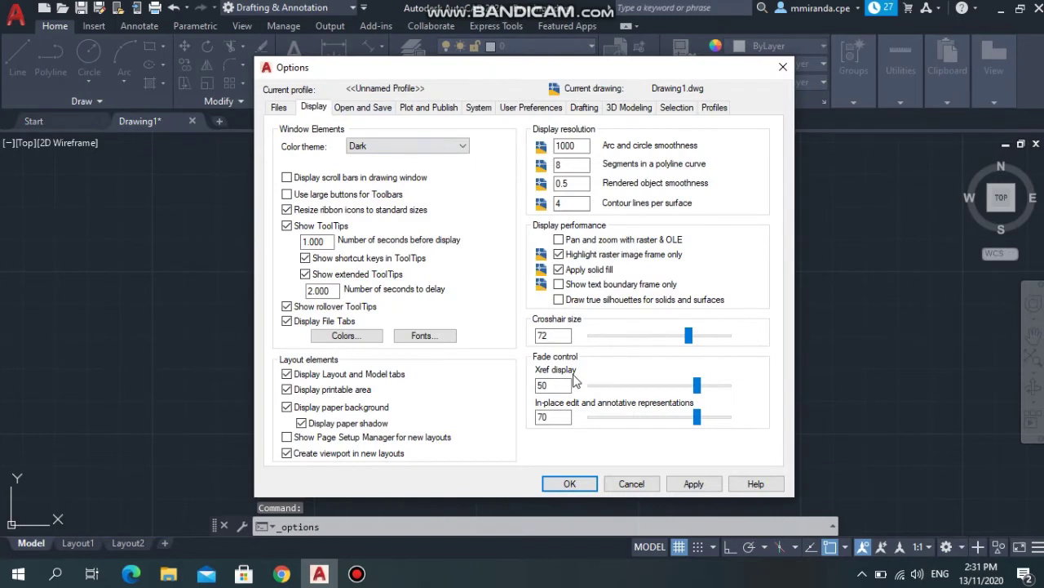
drag(689, 335, 729, 334)
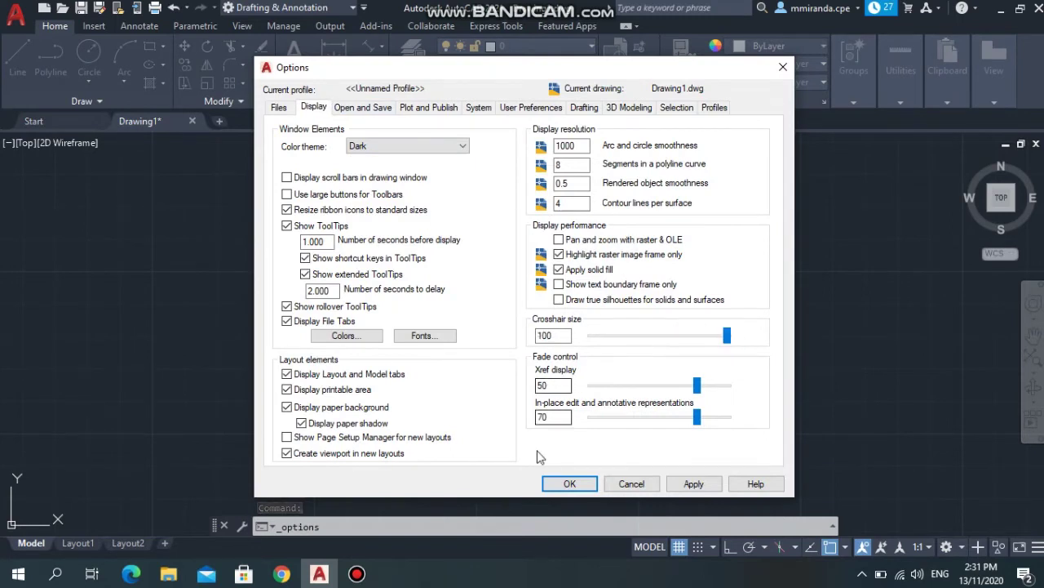
click(640, 338)
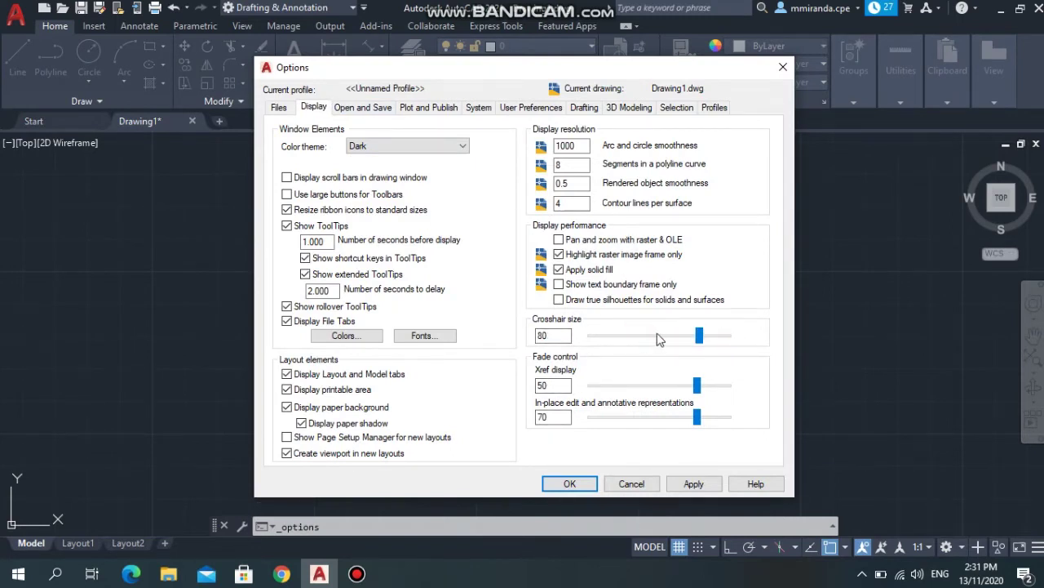
click(658, 338)
click(653, 339)
click(647, 344)
click(645, 342)
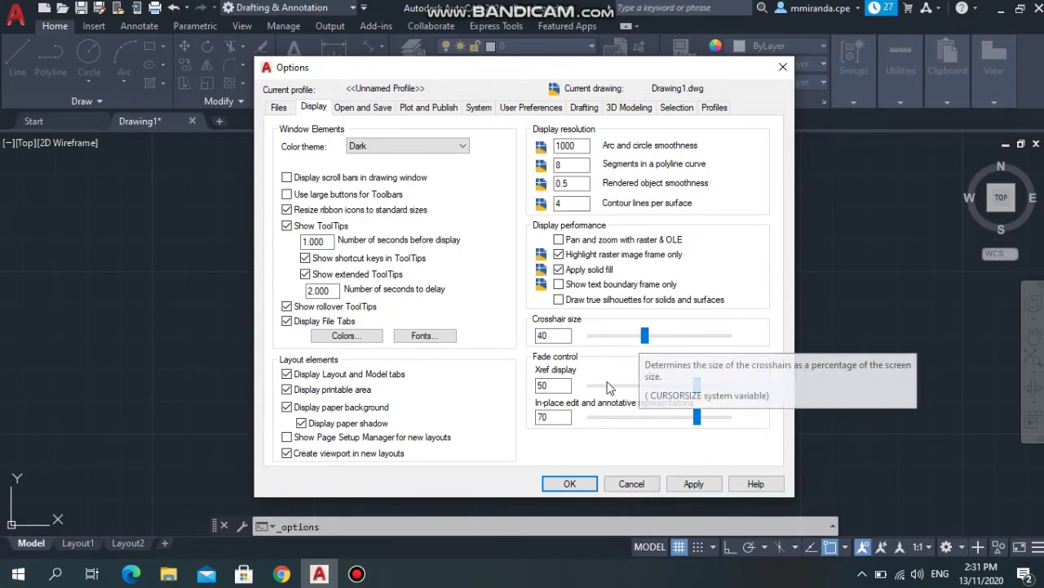
drag(644, 338, 660, 338)
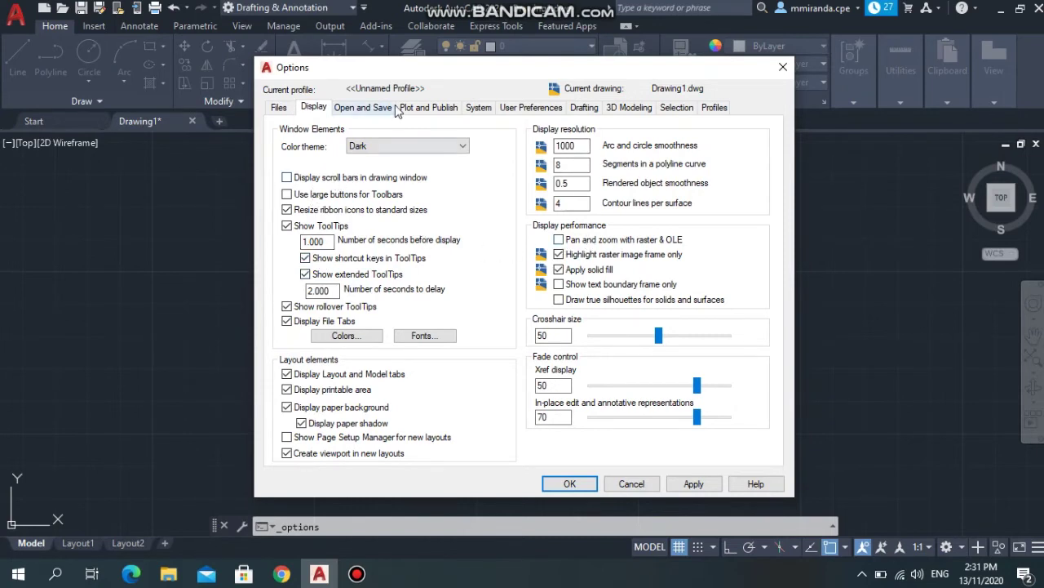
click(356, 341)
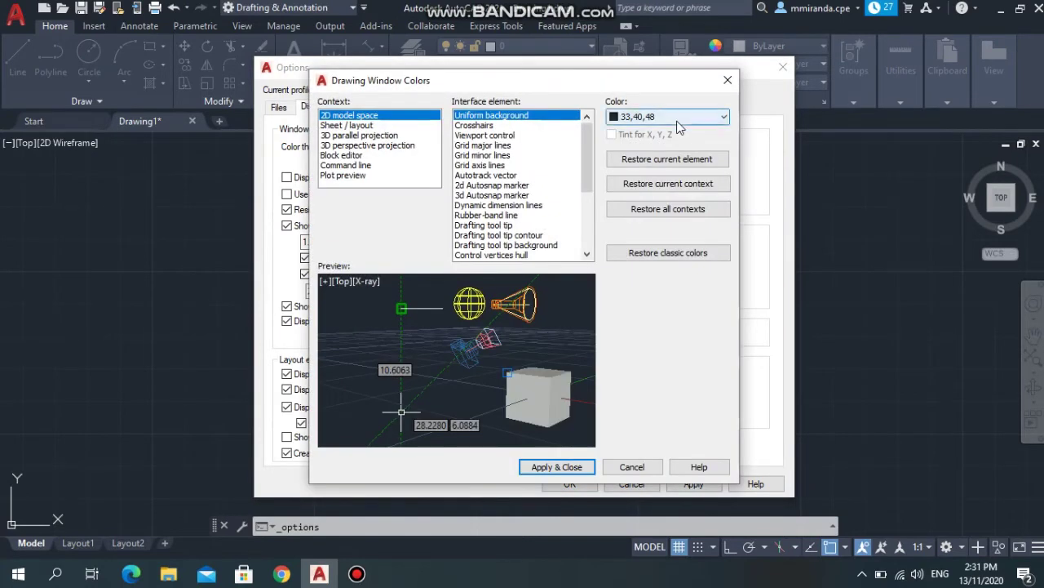
- Choose White as the 2D model space uniform background colour
click(678, 118)
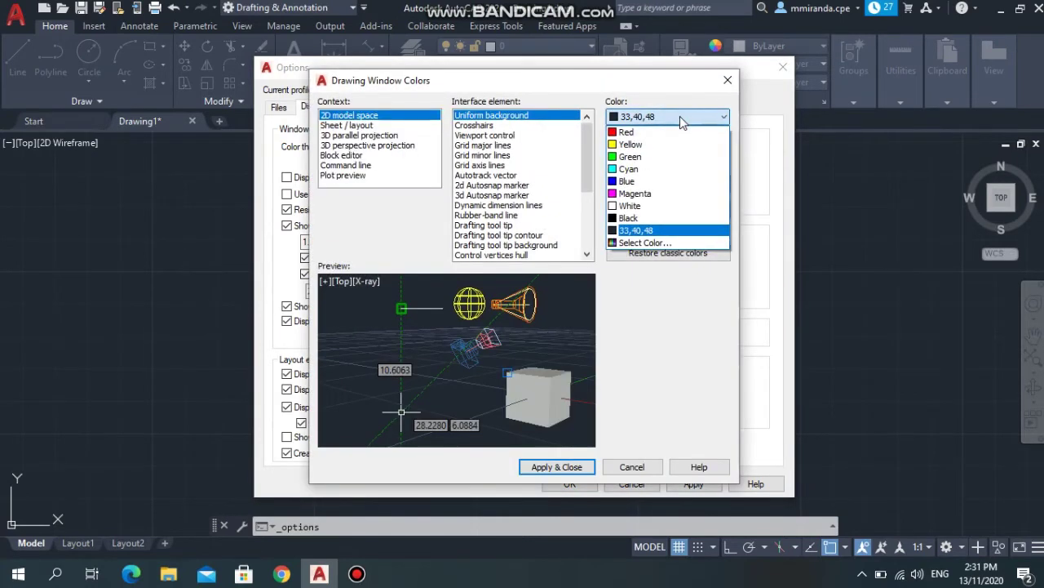
click(678, 207)
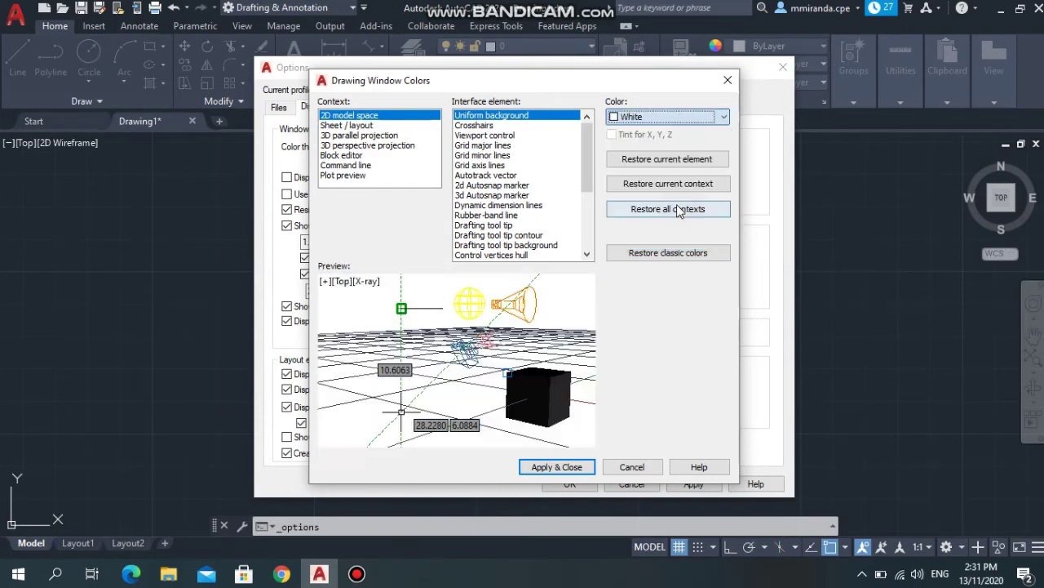
- Accept and apply the white model space background
click(571, 466)
click(692, 485)
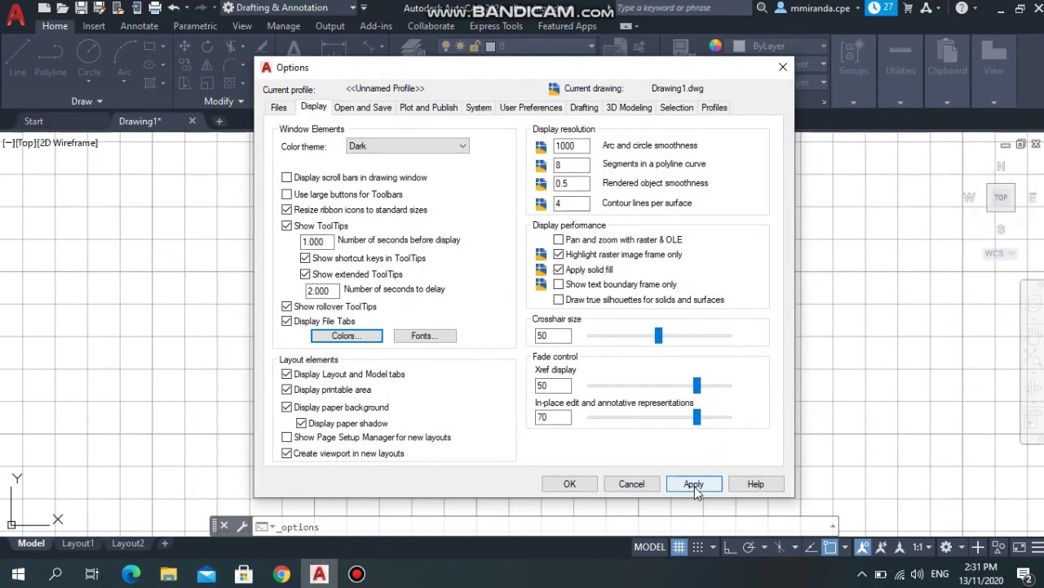
click(693, 484)
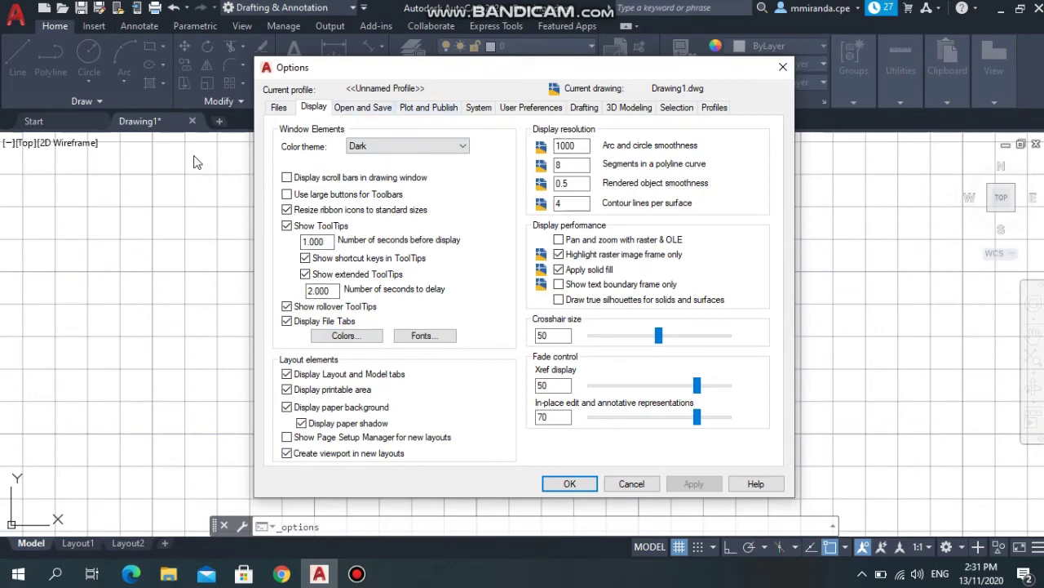
- Change the 2D model space uniform background to Black and apply it
click(366, 339)
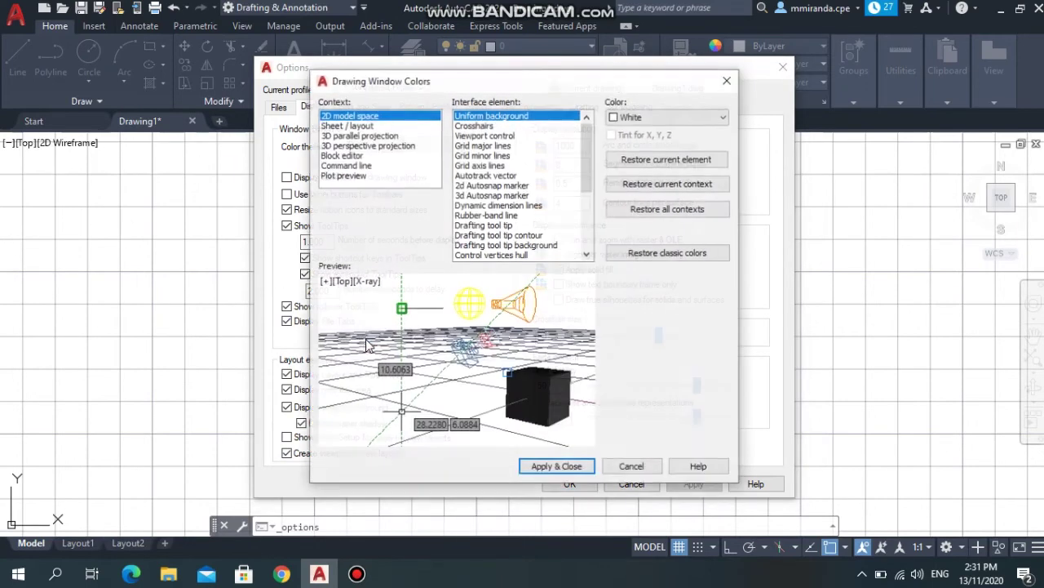
click(697, 121)
click(659, 219)
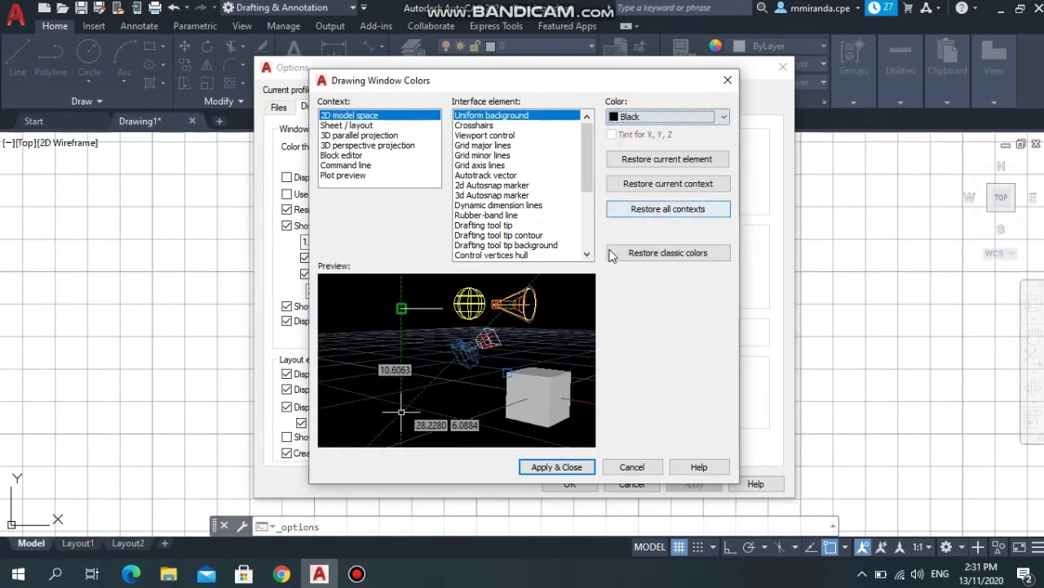
click(581, 466)
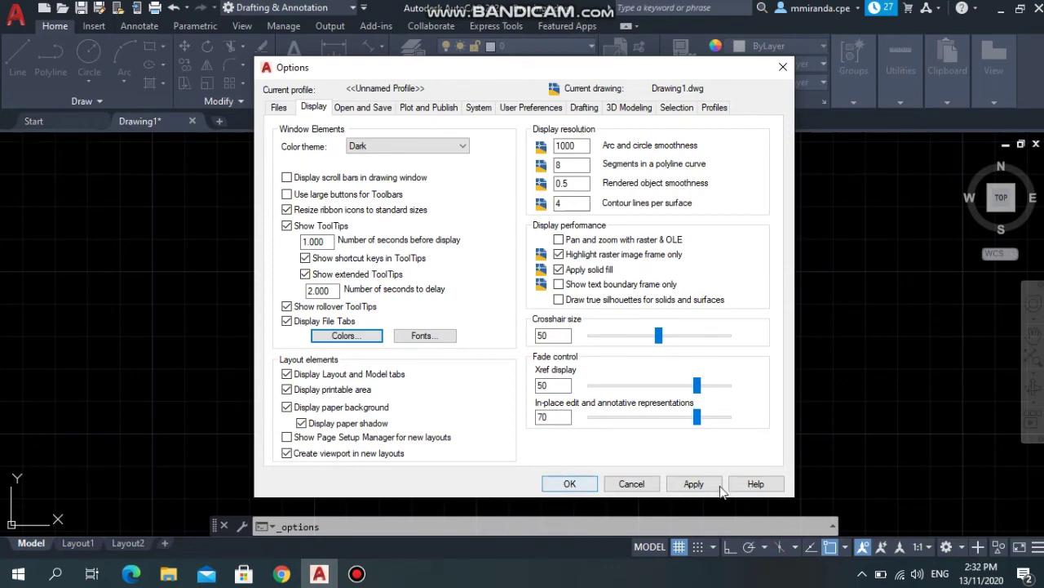
click(693, 483)
- Close Options, view the Layout1 and Layout2 sheets, then return to the Model tab
click(569, 484)
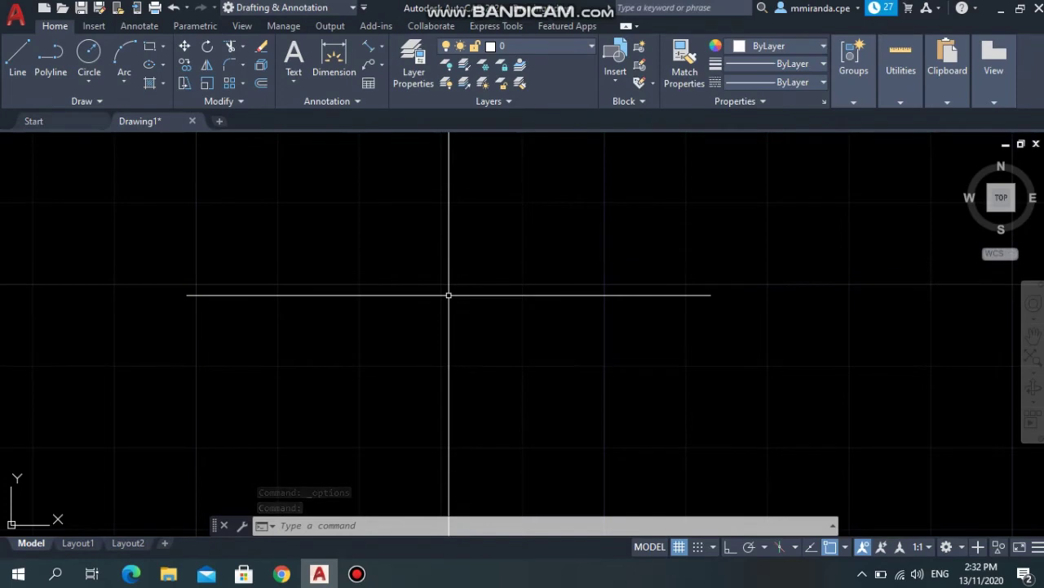
click(79, 543)
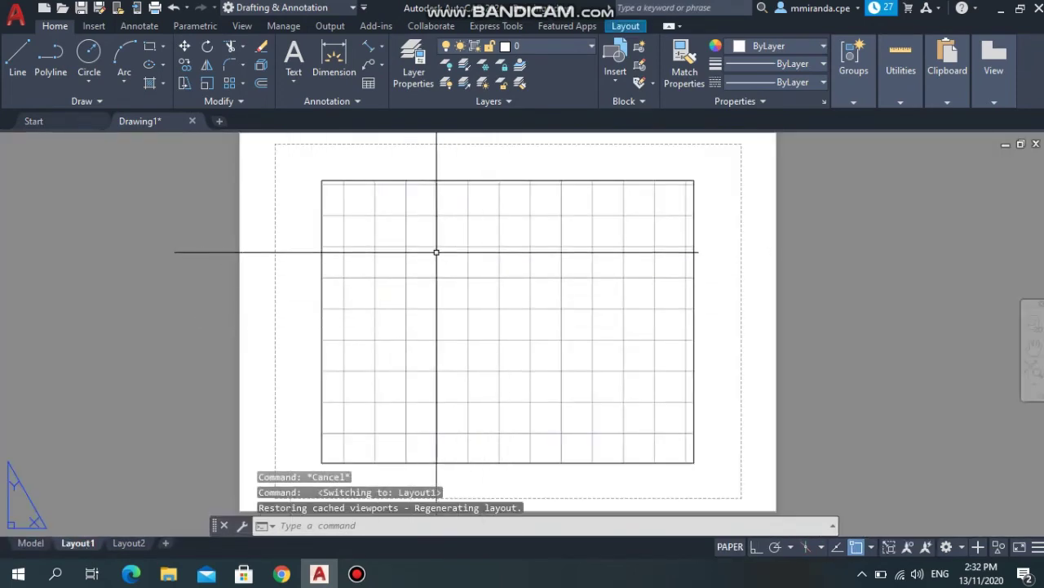
click(128, 544)
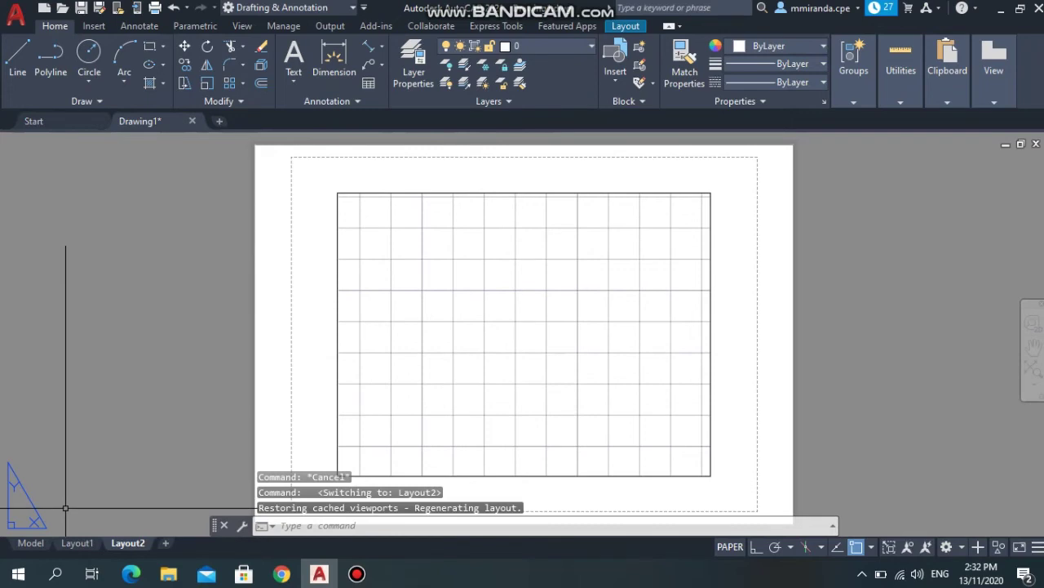
click(31, 543)
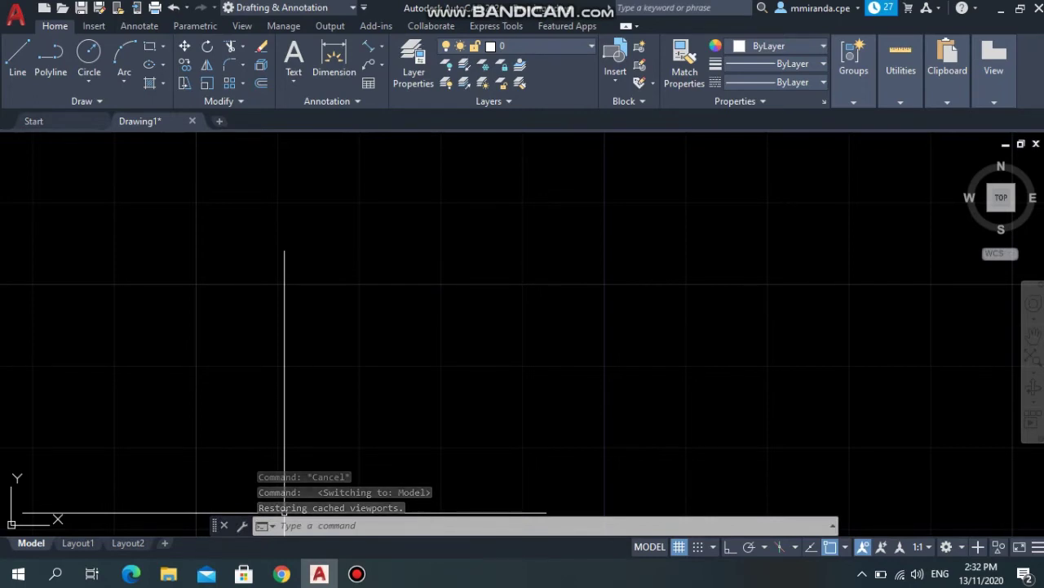
click(472, 525)
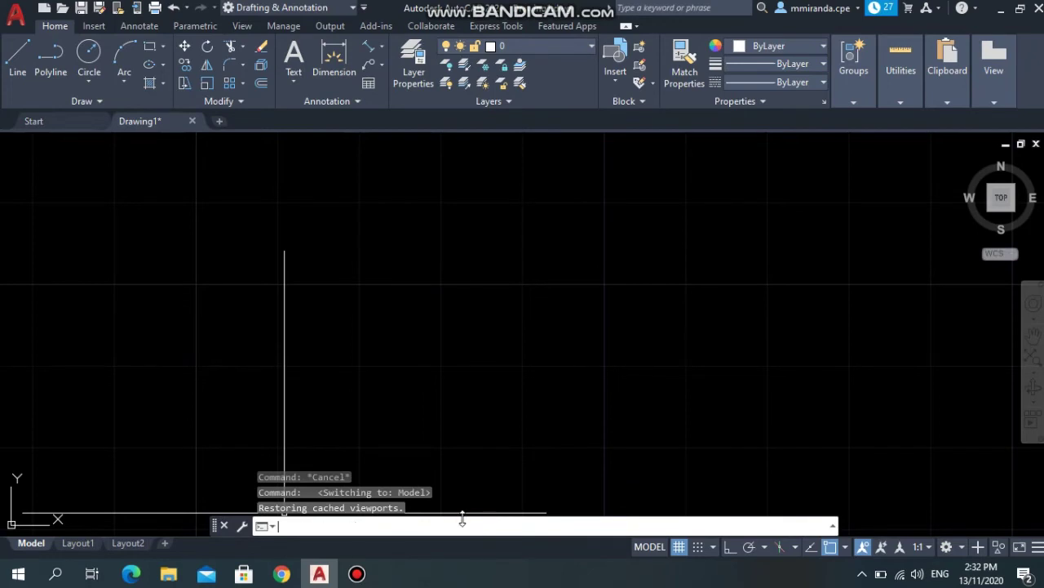
text(line)
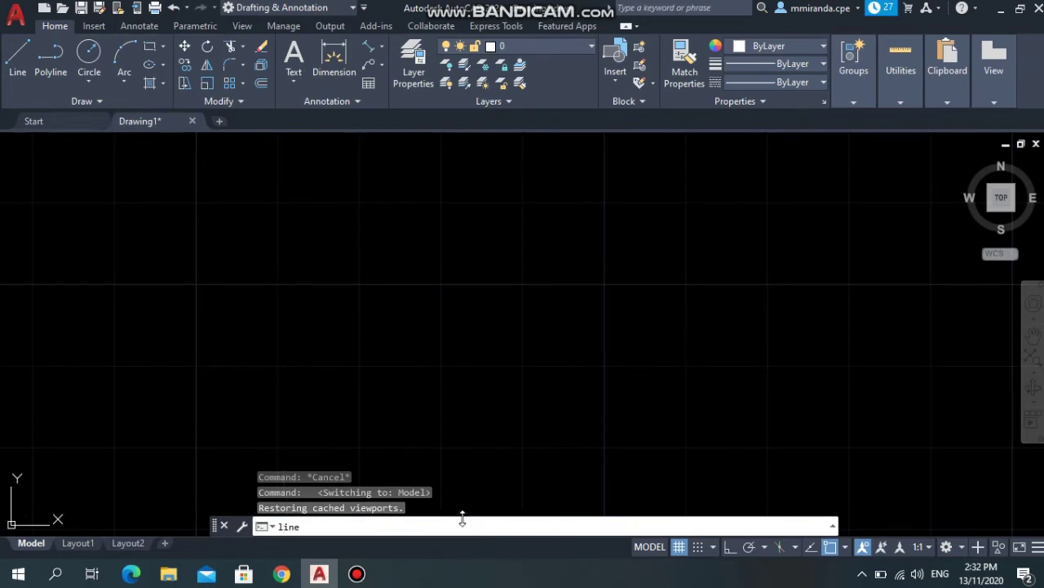
key(Return)
click(369, 300)
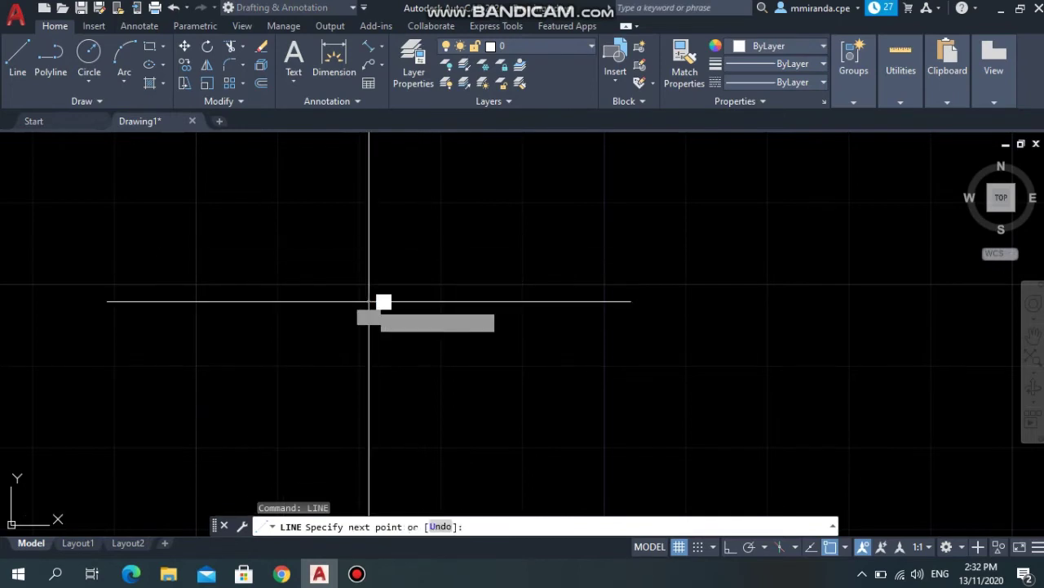
click(523, 245)
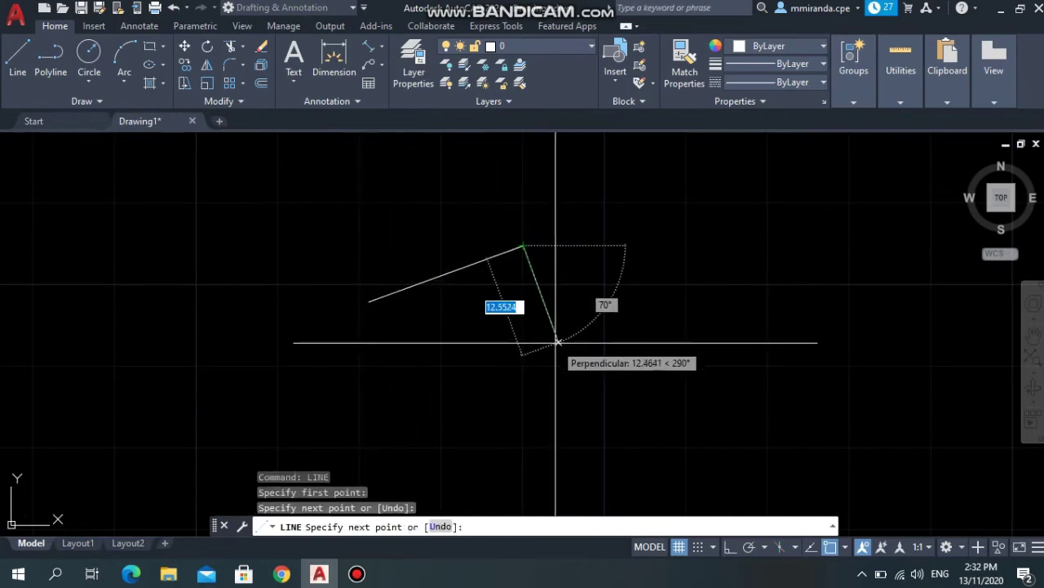
text(re)
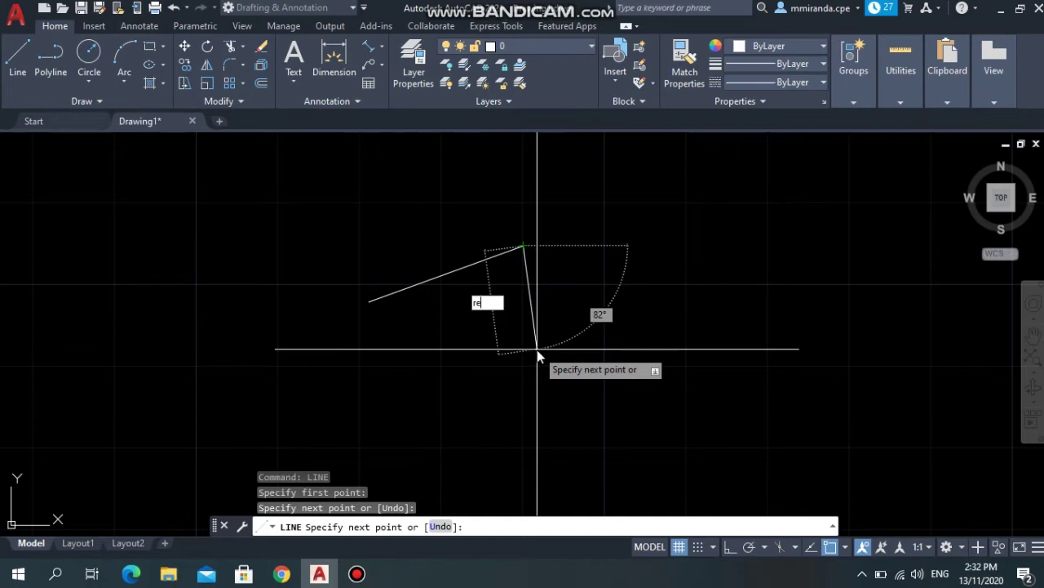
key(Return)
key(Escape)
key(Escape)
key(Escape)
key(Escape)
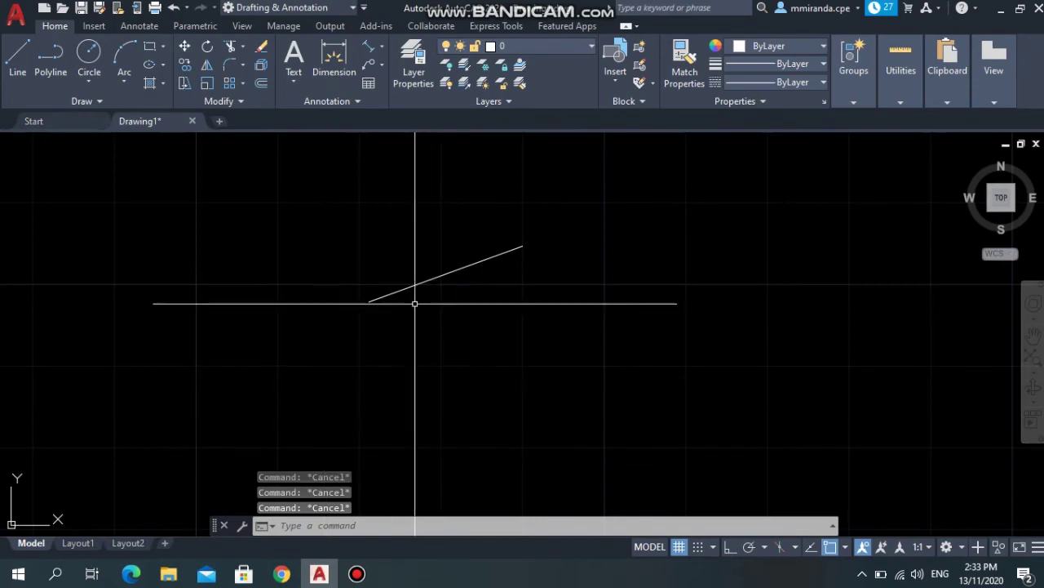
click(509, 322)
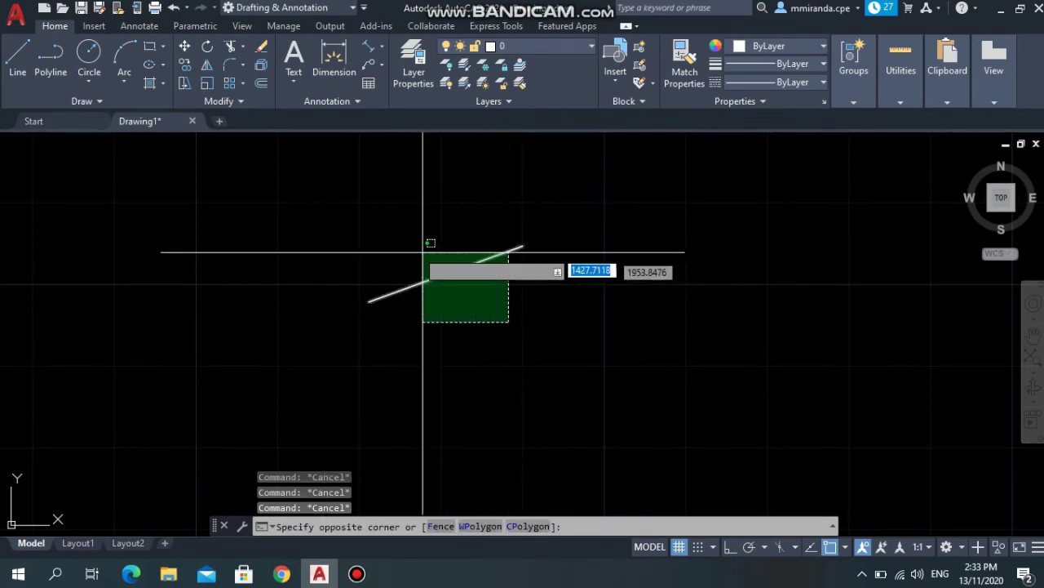
click(422, 252)
key(Delete)
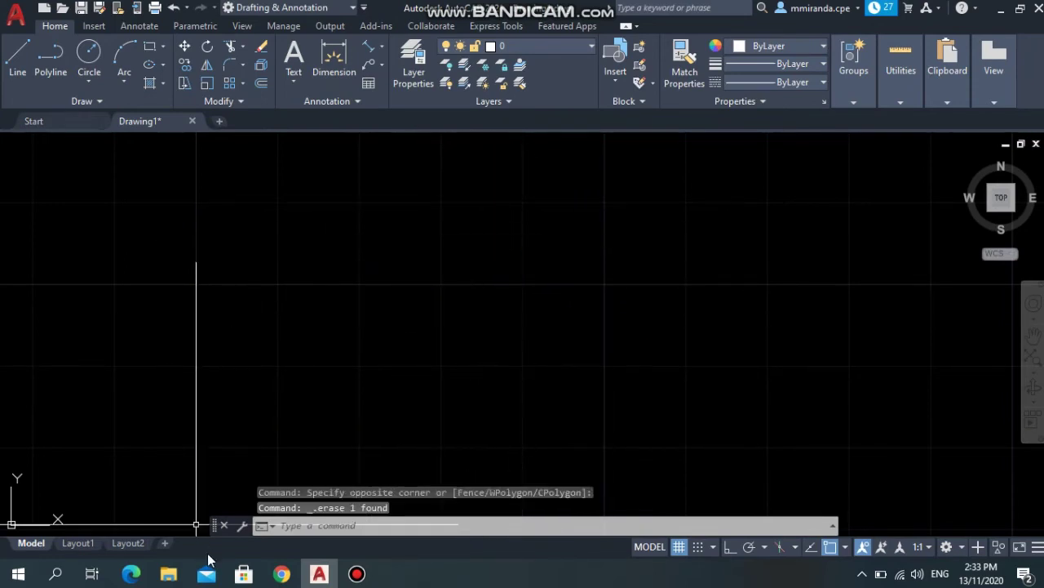
click(384, 527)
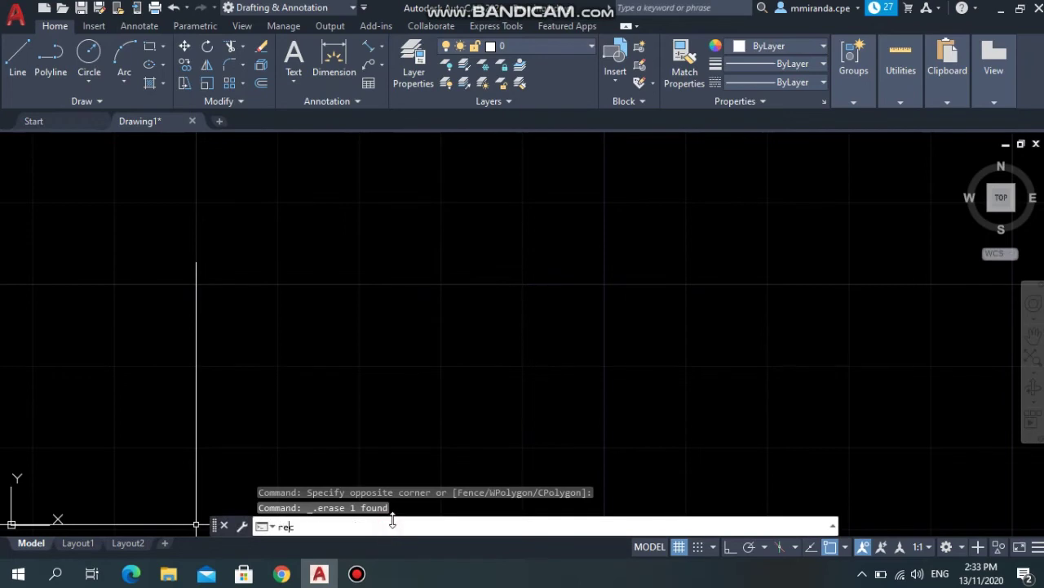
text(rec)
key(Return)
click(323, 233)
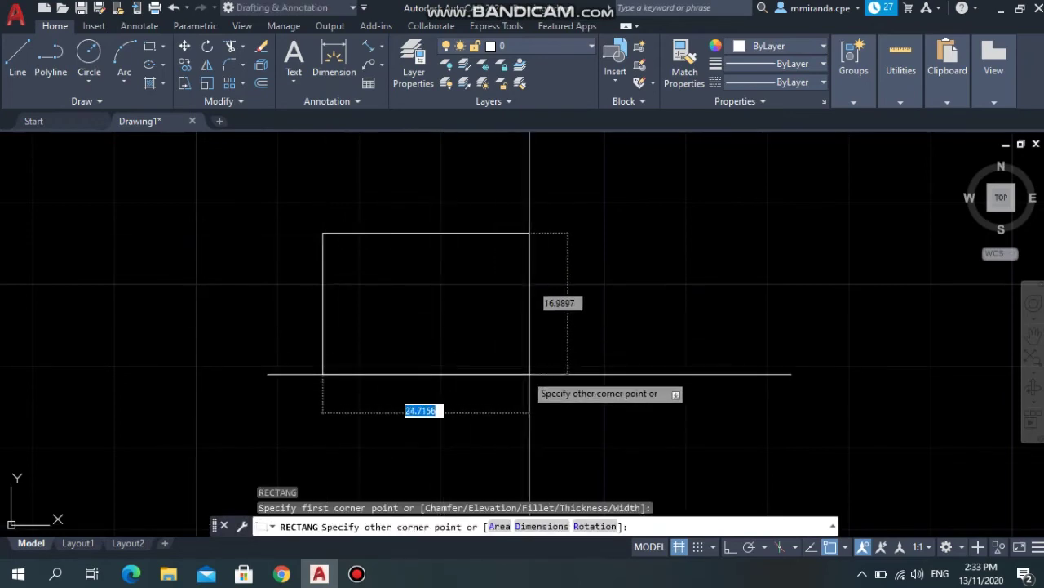
key(Escape)
key(Escape)
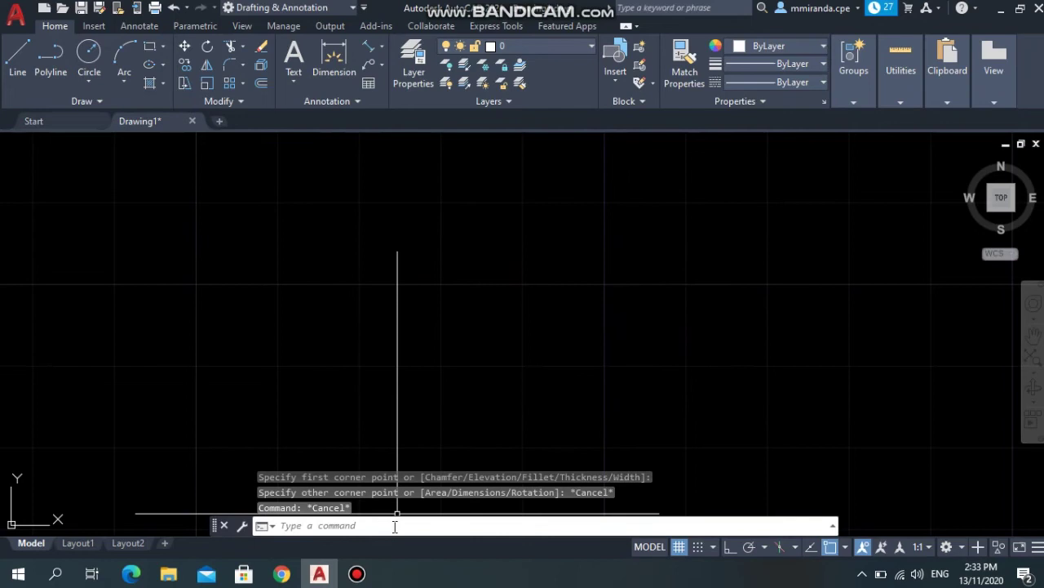
key(Escape)
key(Escape)
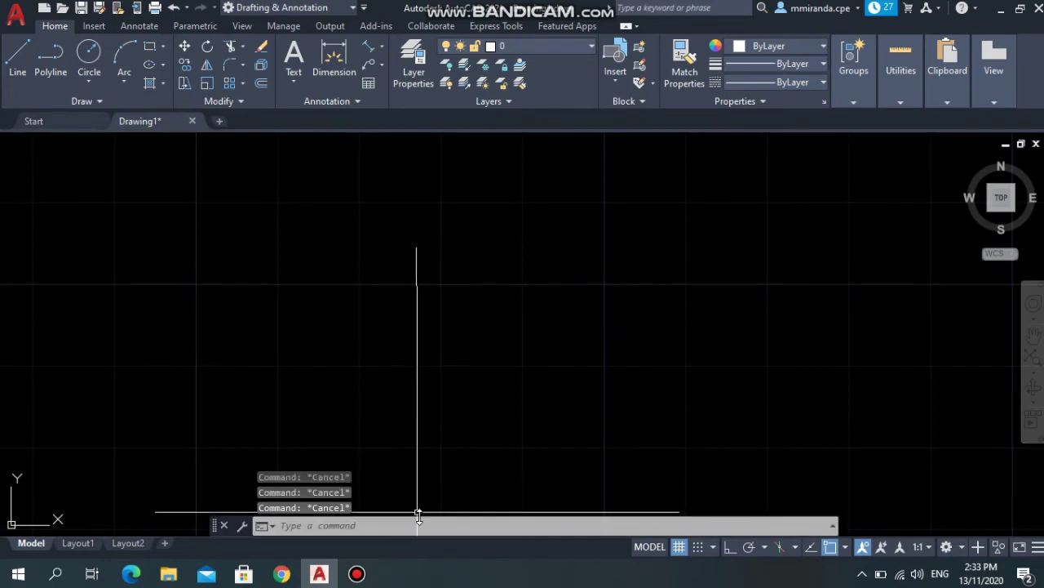
click(426, 525)
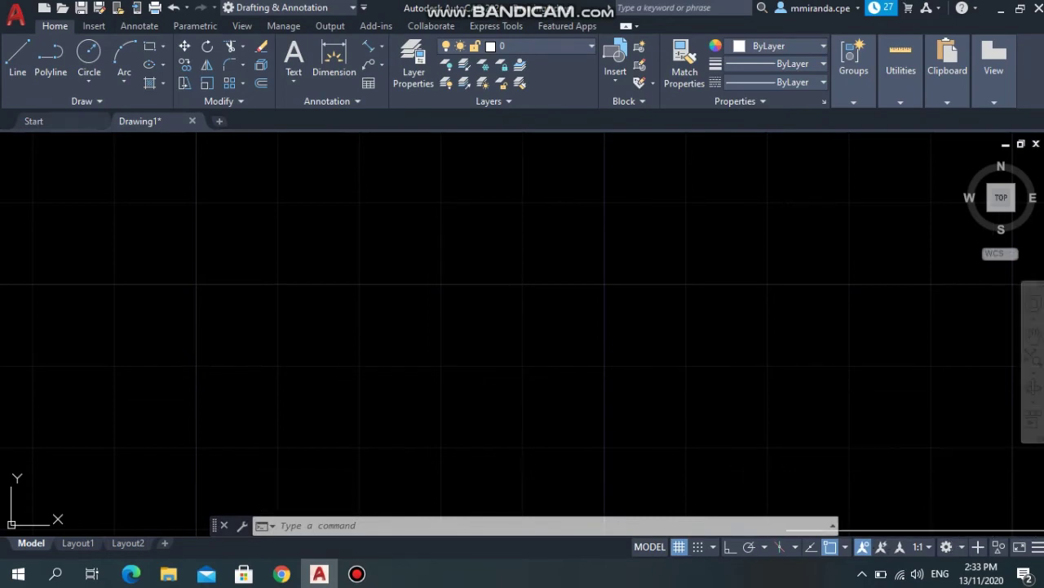
click(1037, 547)
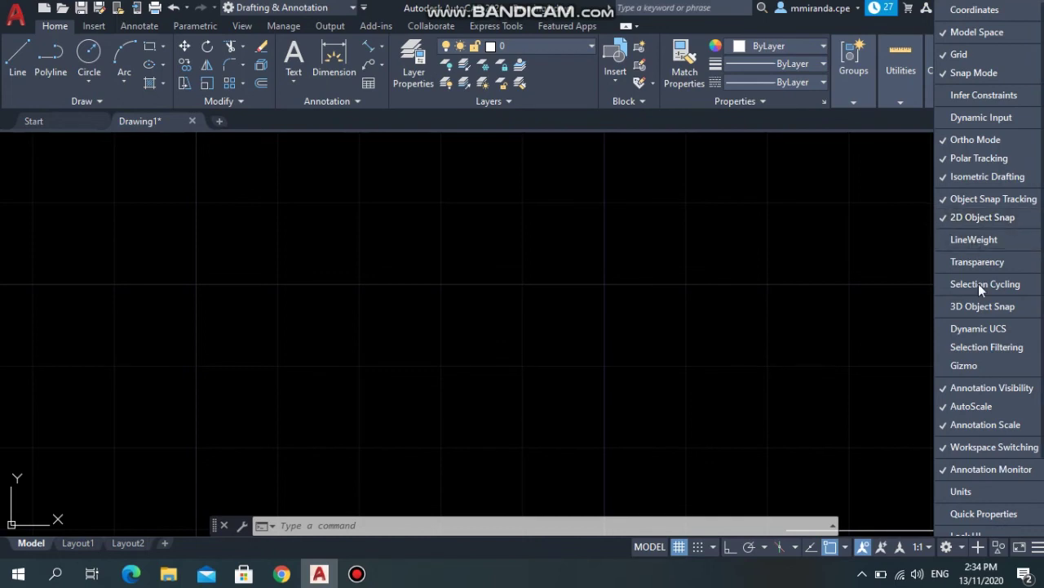
- Uncheck and recheck Ortho Mode in the status bar customization list, then close it
click(968, 139)
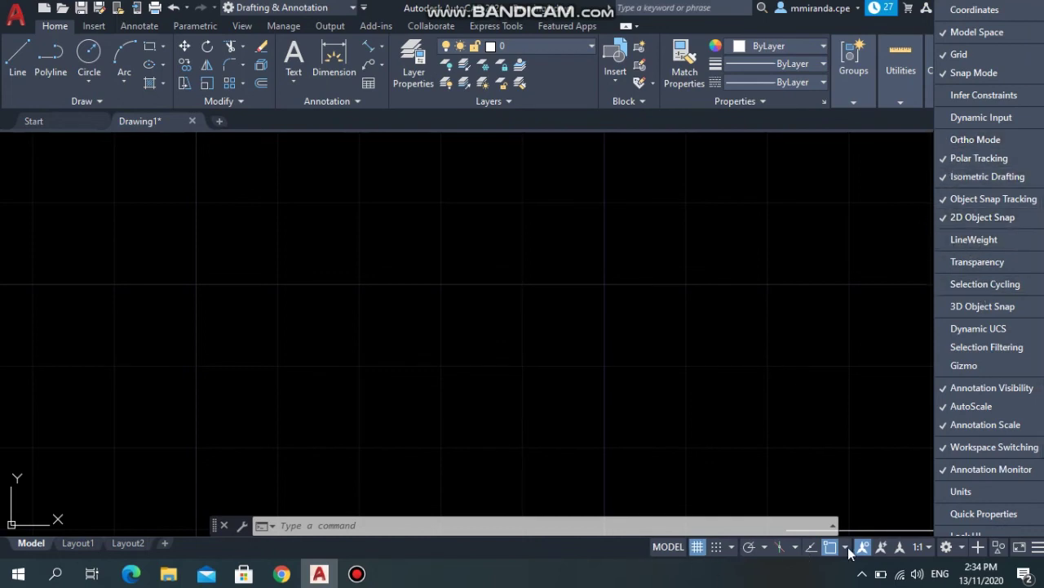
click(977, 141)
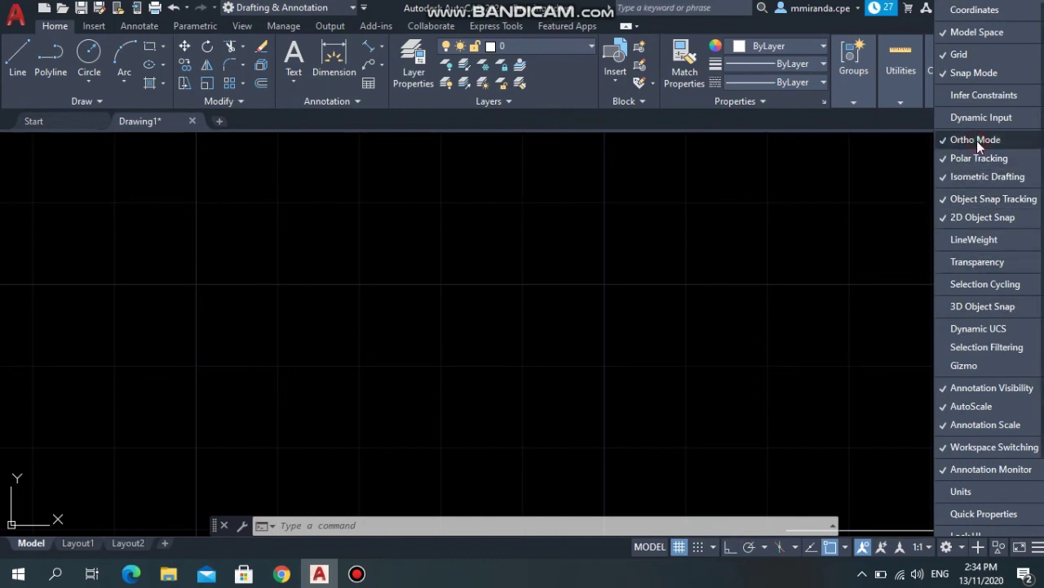
click(734, 555)
- Toggle the Ortho button until orthogonal drawing is on
click(733, 554)
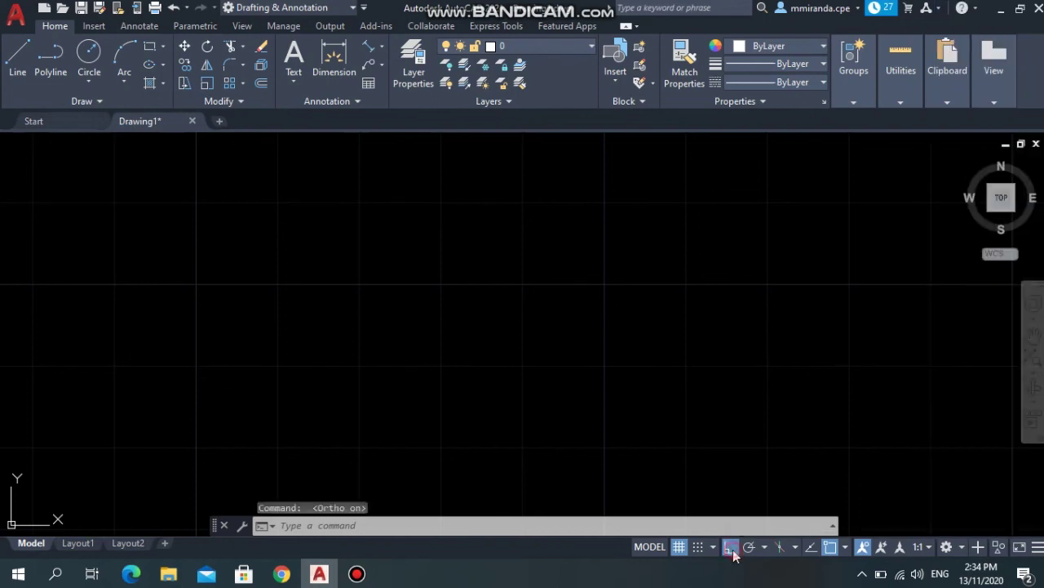
click(733, 554)
click(733, 554)
click(731, 546)
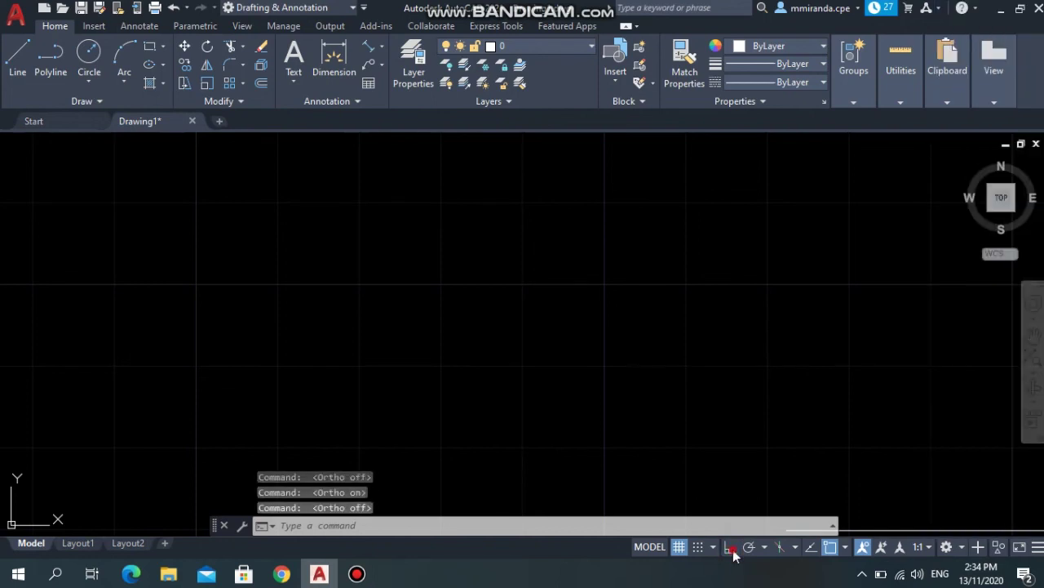
click(731, 546)
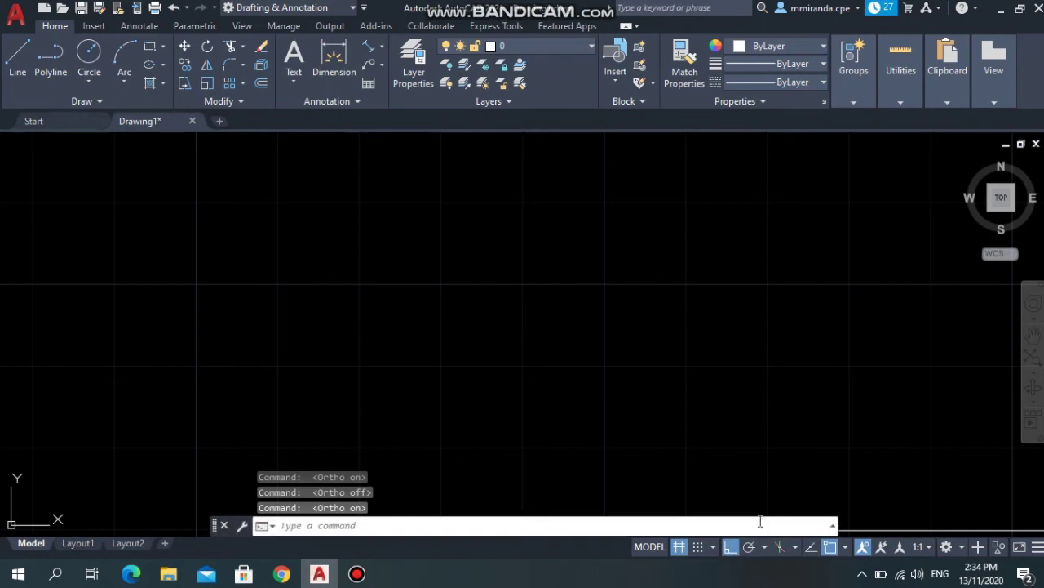